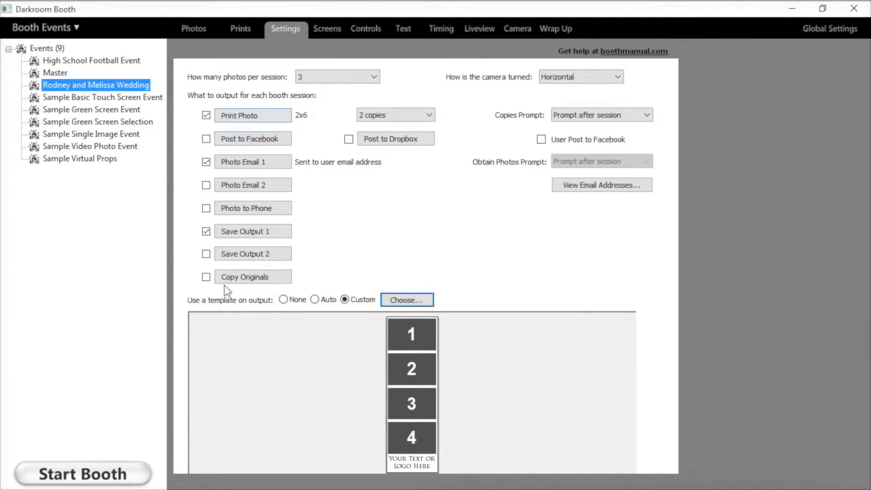
# Compare the output settings and stored prints of the High School Football, Master and wedding events
pyautogui.click(107, 62)
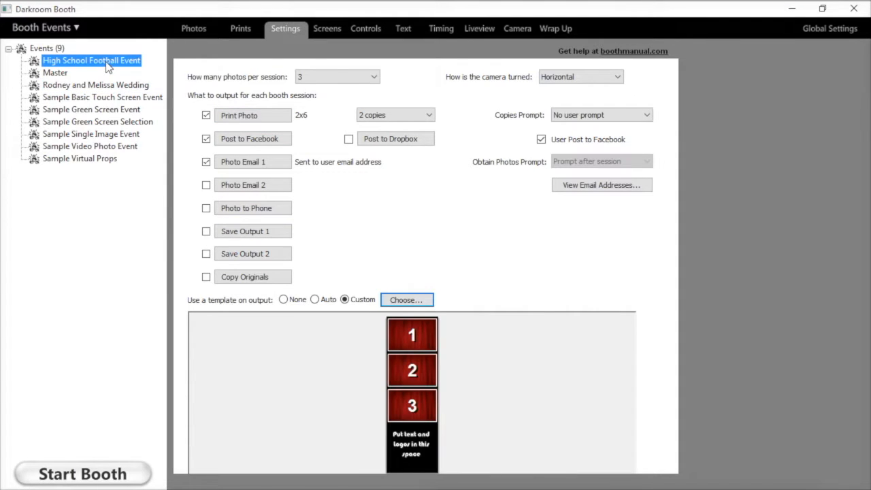
pyautogui.click(59, 76)
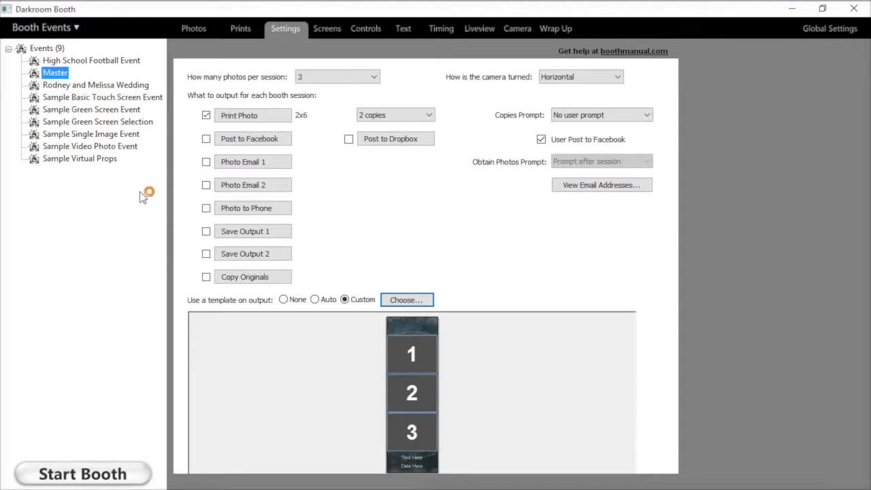
pyautogui.click(243, 28)
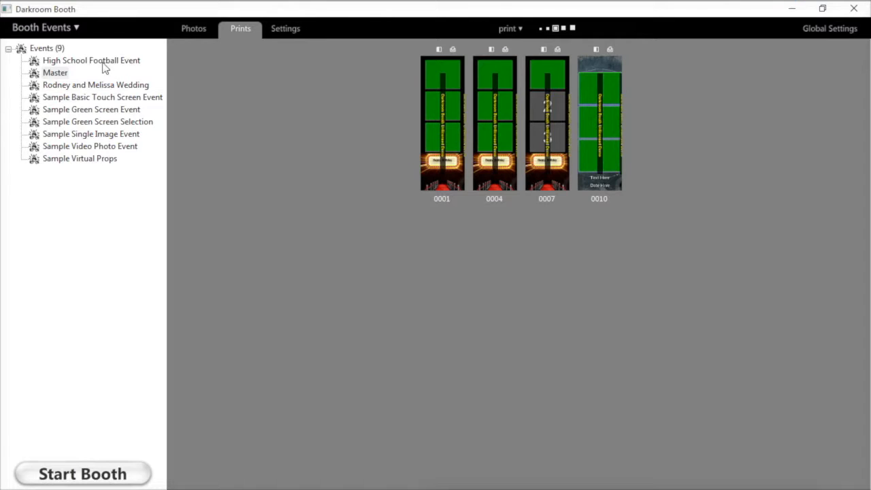
pyautogui.click(66, 72)
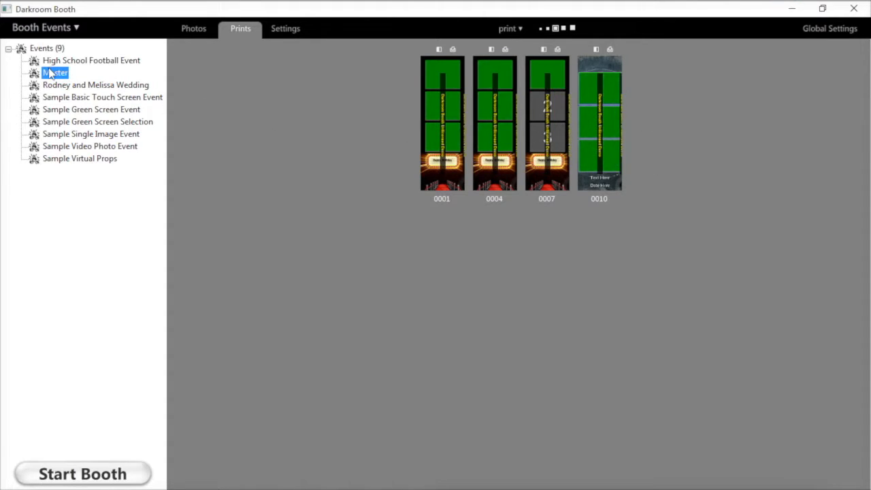
pyautogui.click(76, 62)
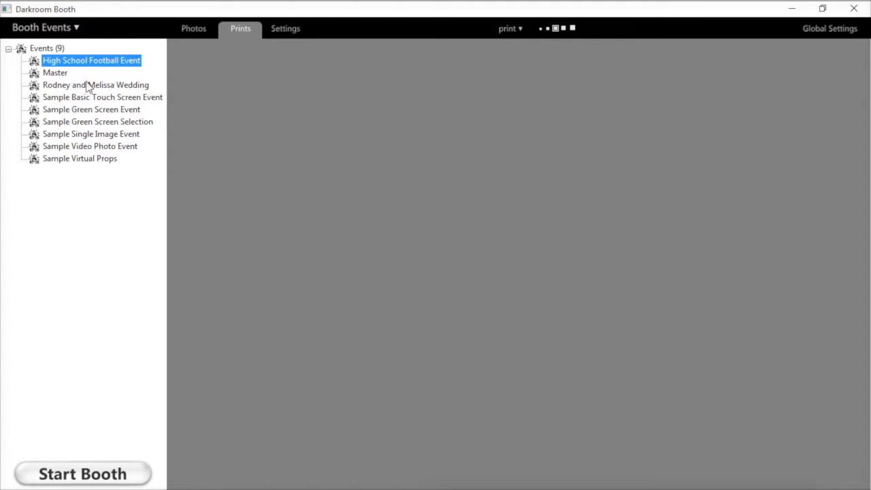
pyautogui.click(86, 87)
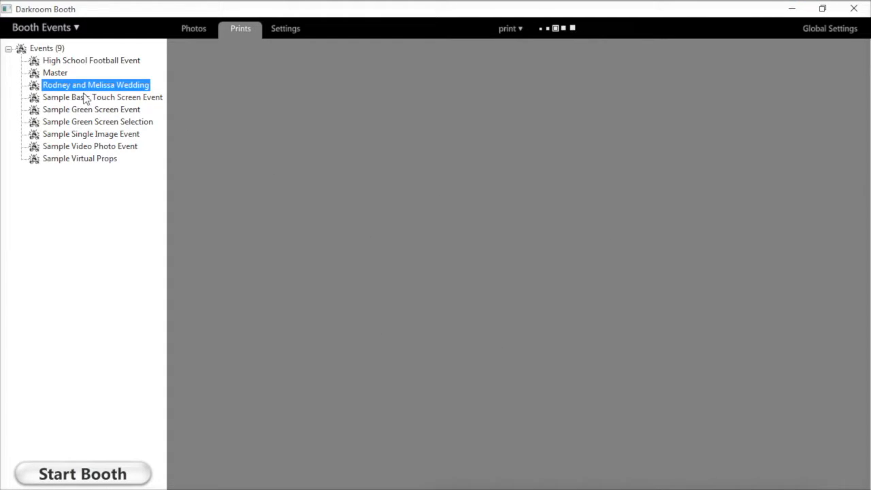
pyautogui.click(68, 75)
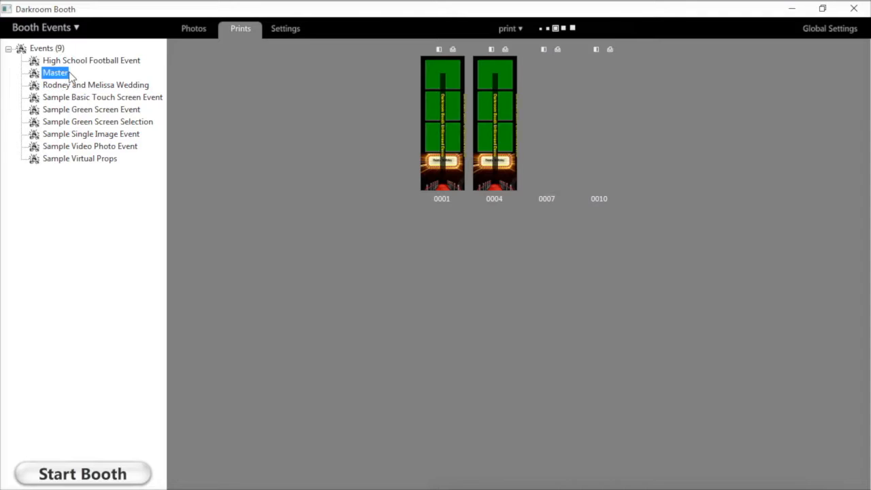
pyautogui.click(107, 63)
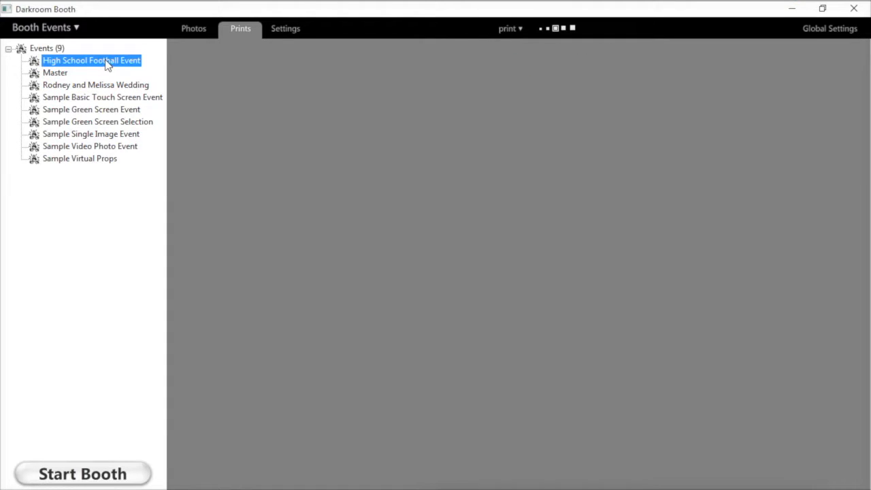
pyautogui.click(68, 73)
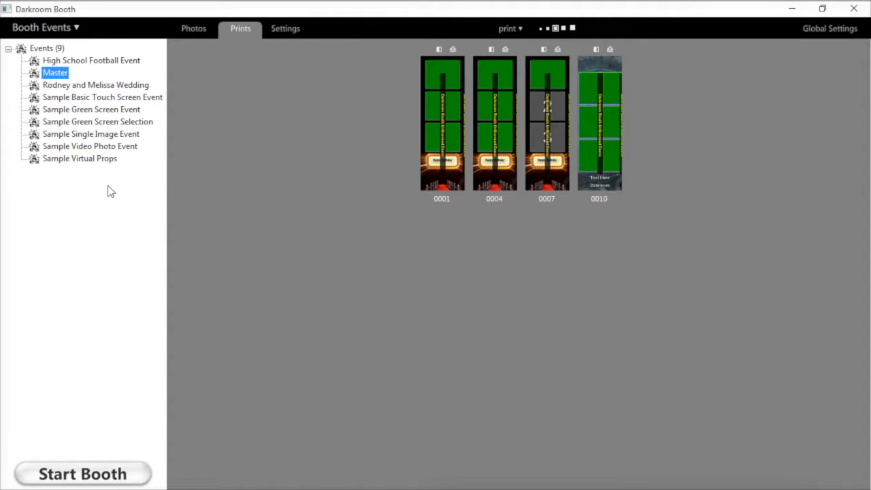
# Duplicate the Master event from its settings view and select the copy
pyautogui.click(296, 27)
pyautogui.click(102, 236)
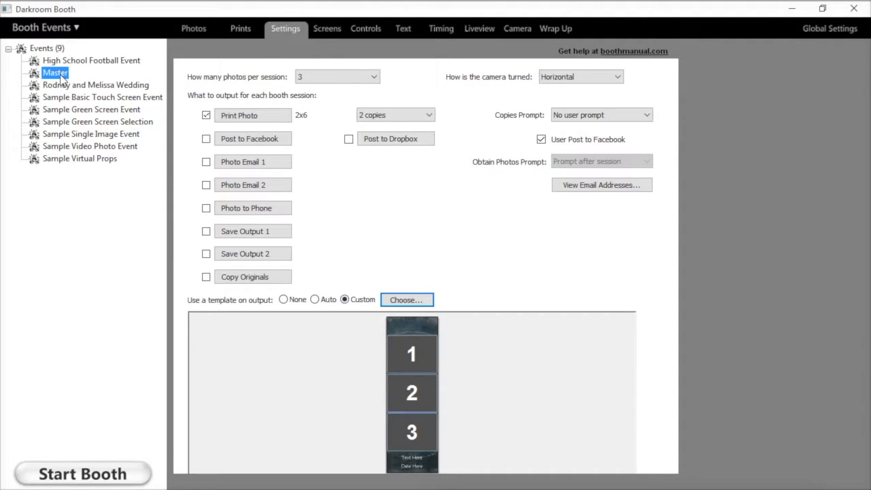
pyautogui.click(77, 28)
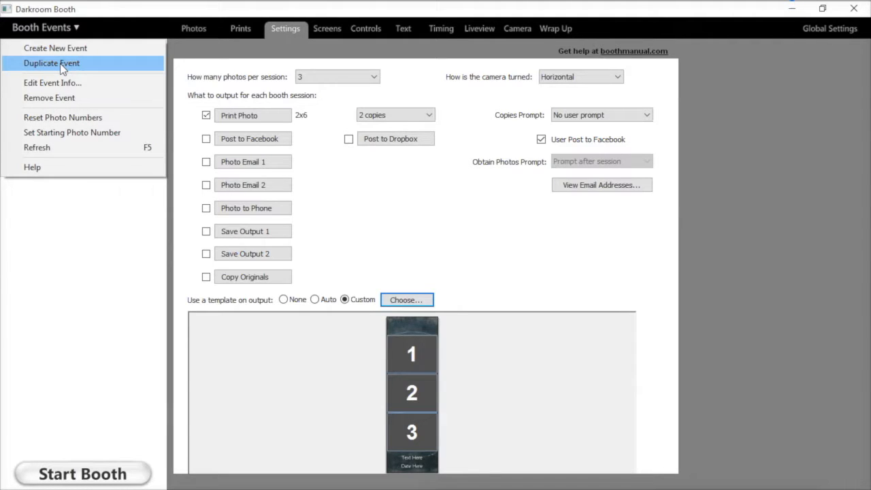
pyautogui.click(60, 63)
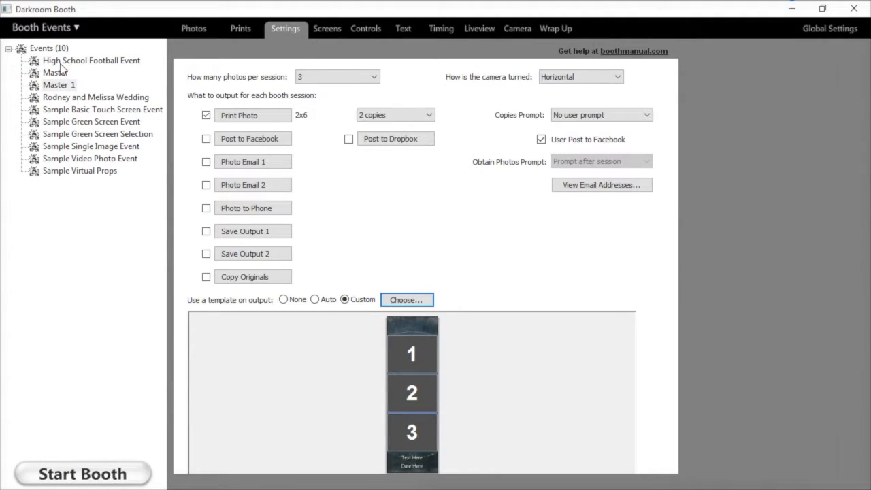
pyautogui.click(58, 87)
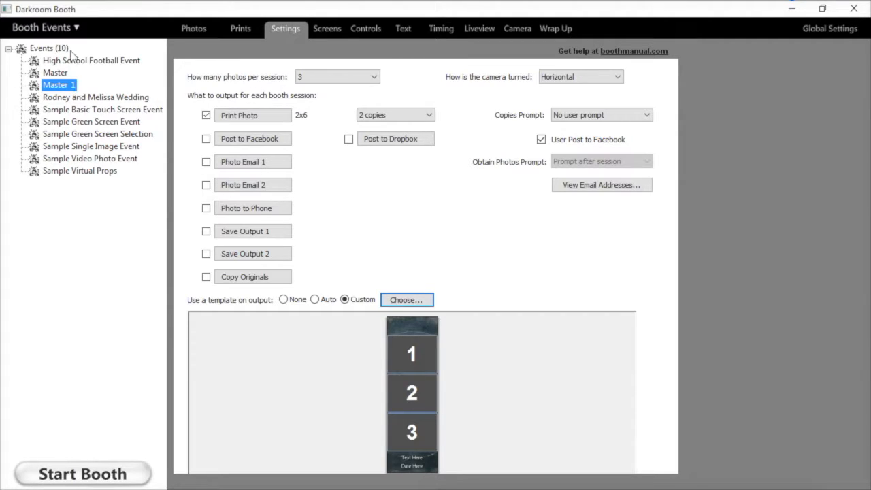
# Rename the duplicated Master event as New Event
pyautogui.click(76, 28)
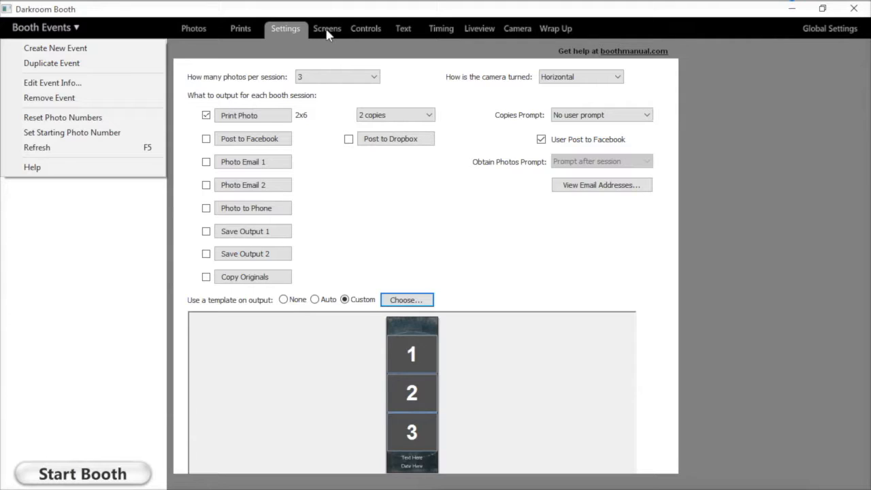
pyautogui.click(60, 282)
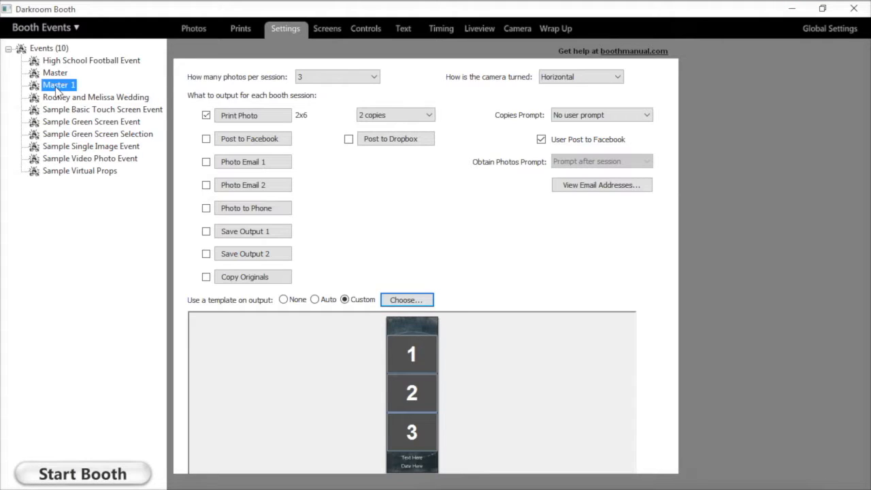
pyautogui.doubleClick(56, 87)
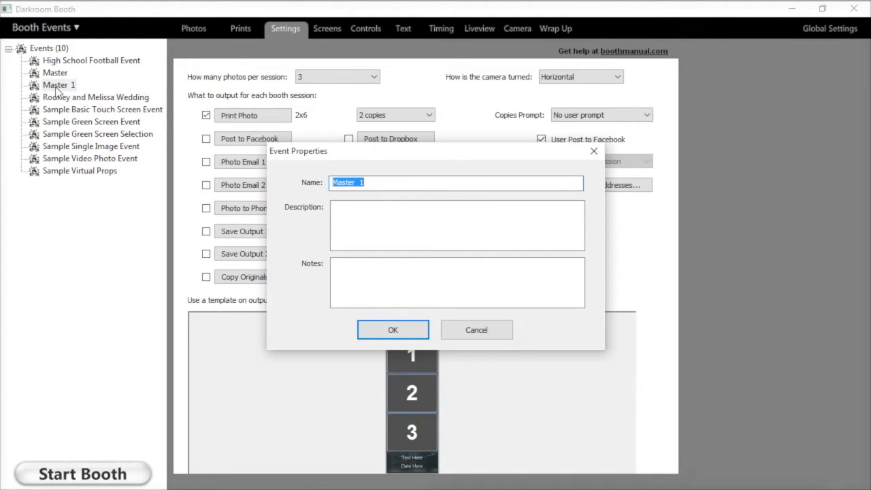
pyautogui.write('New Event')
pyautogui.click(393, 330)
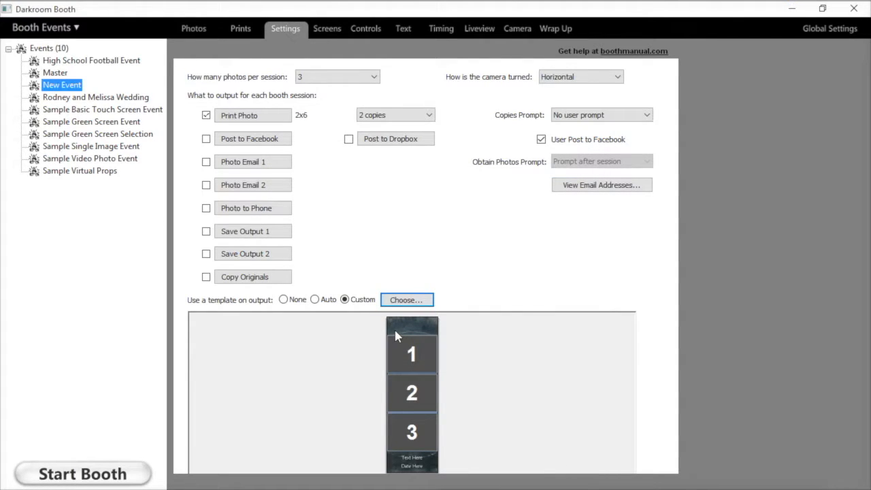
# Choose the grey four-photo strip template named after a couple as New Event's custom output template
pyautogui.click(423, 302)
pyautogui.click(368, 371)
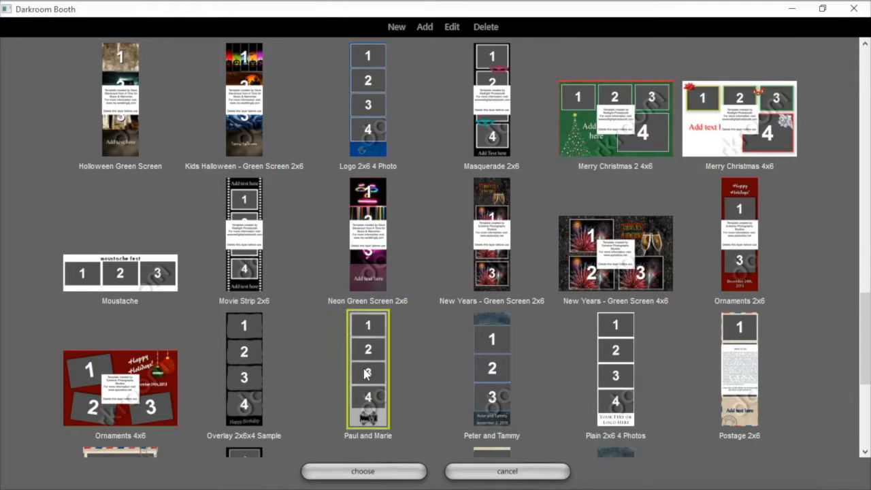
pyautogui.click(373, 471)
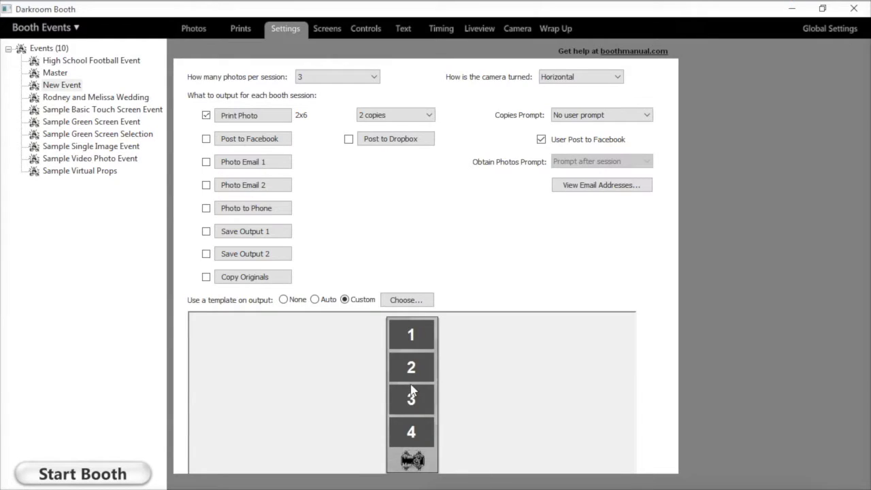
# Check the Master event's settings for comparison, and enable the Photo Email 1 output for New Event
pyautogui.click(60, 73)
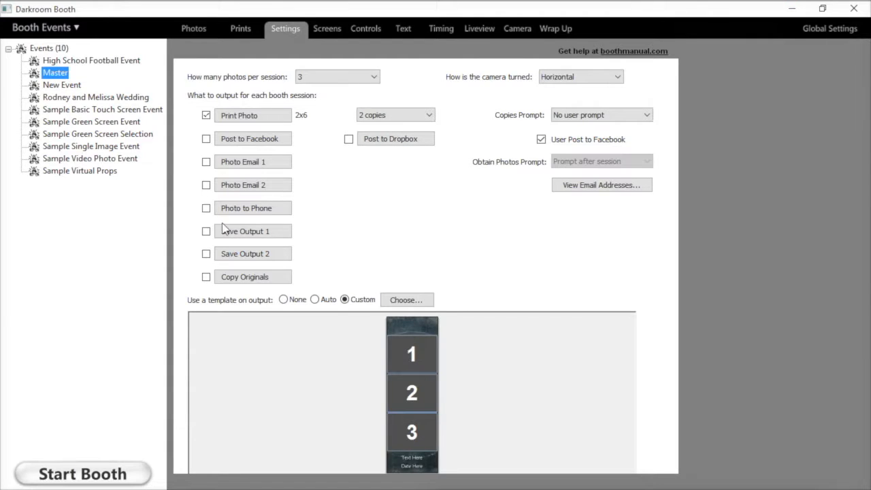
pyautogui.click(61, 85)
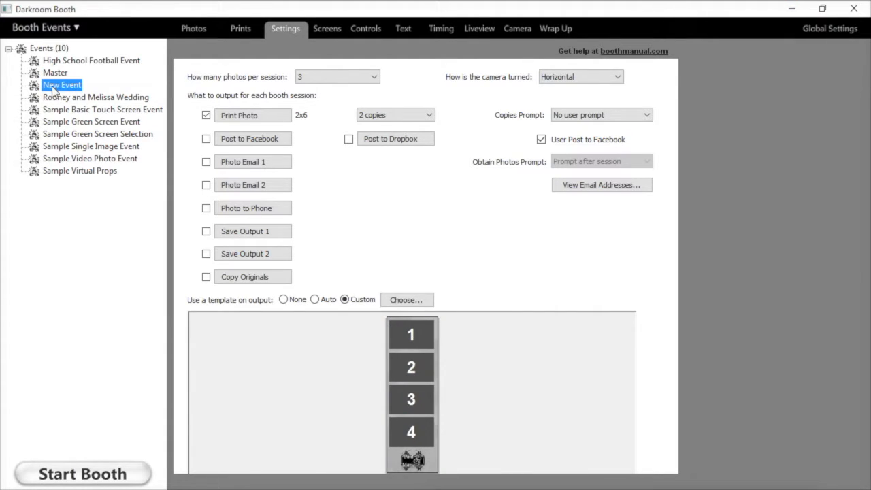
pyautogui.click(206, 162)
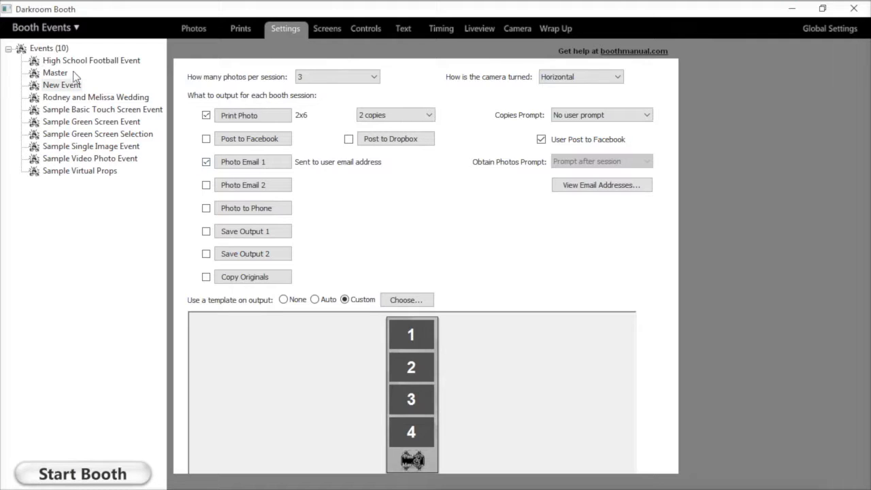
# Review the Master event's stored prints and rename the event as Samples 1
pyautogui.click(59, 87)
pyautogui.click(52, 75)
pyautogui.click(240, 30)
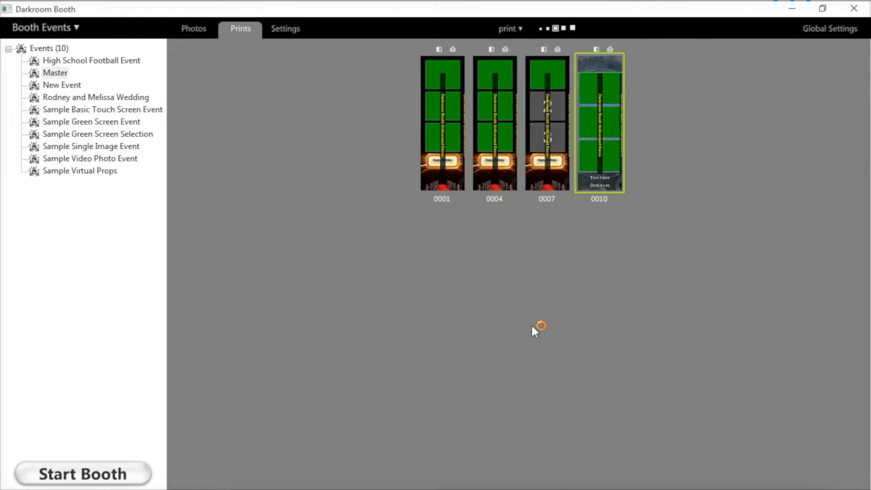
pyautogui.click(453, 163)
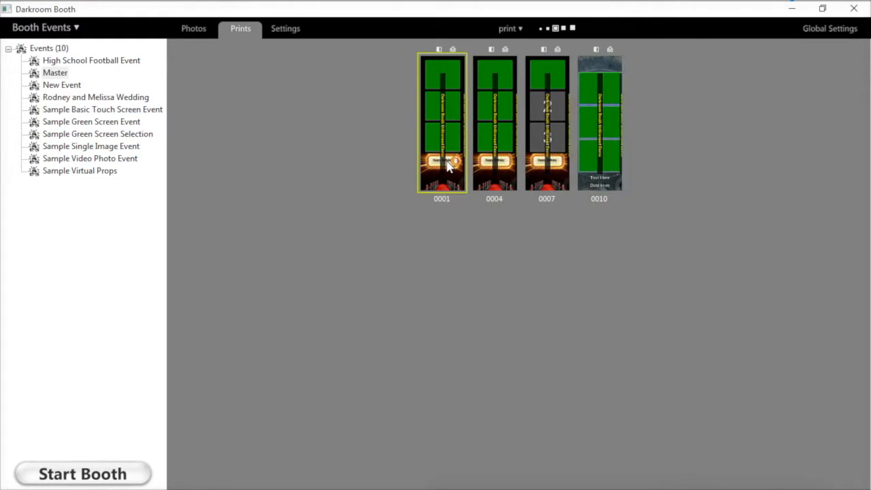
pyautogui.doubleClick(58, 74)
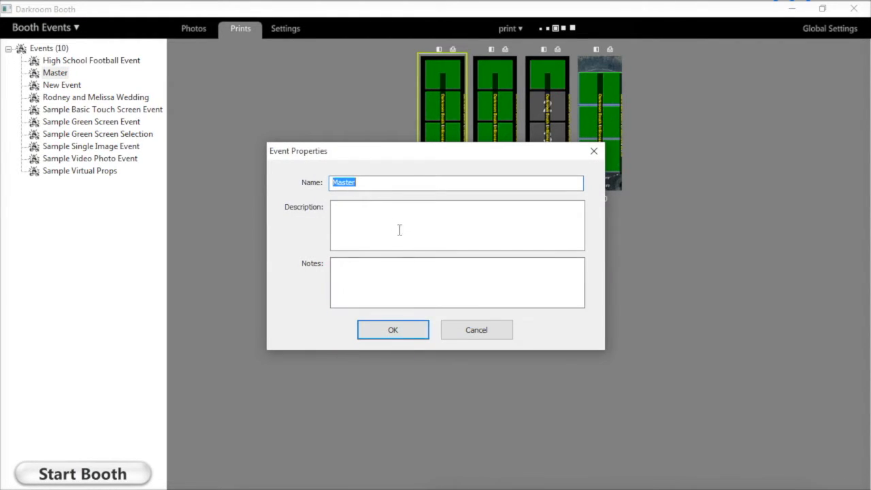
pyautogui.write('Samp')
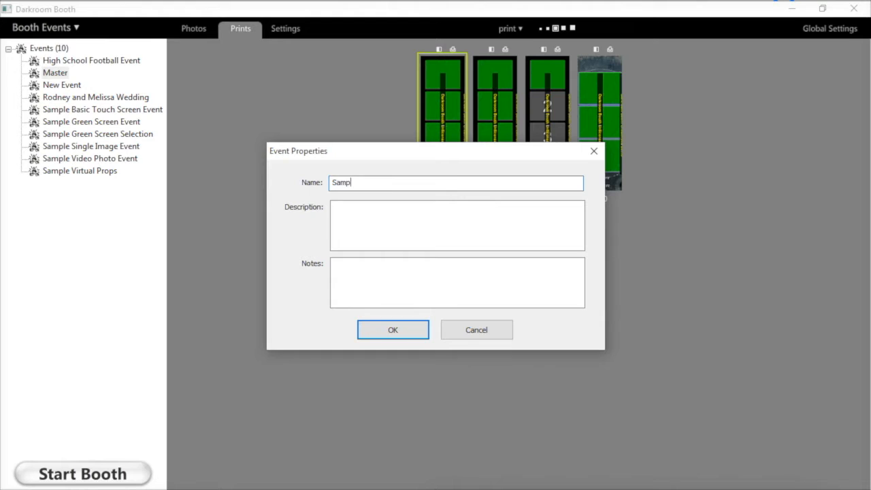
pyautogui.write('les 1')
pyautogui.click(406, 332)
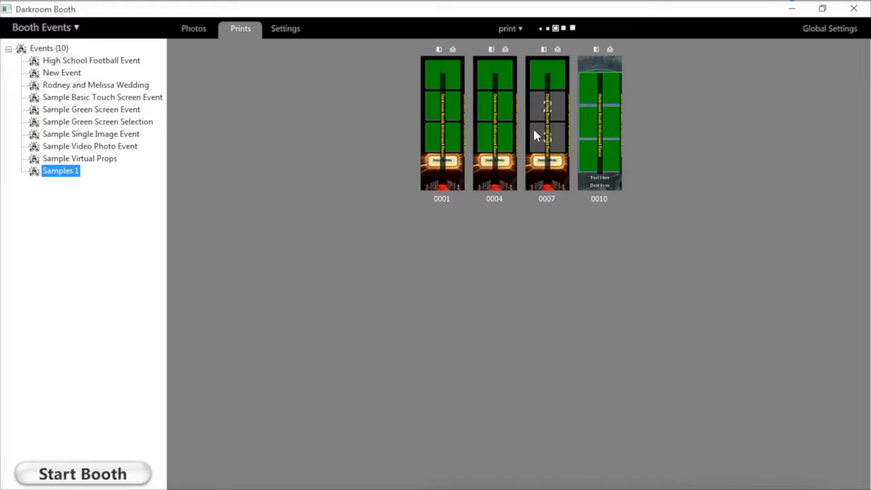
# Rename the High School Football Event as Samples 2
pyautogui.click(99, 62)
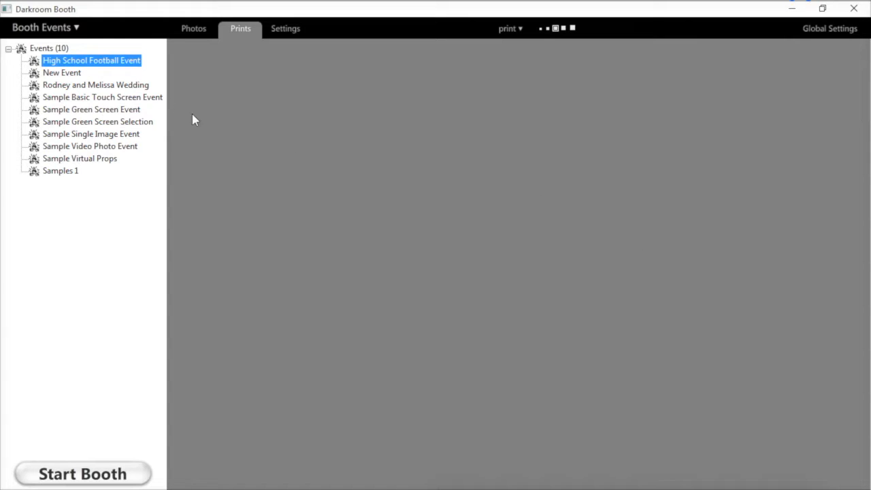
pyautogui.doubleClick(107, 63)
pyautogui.write('S')
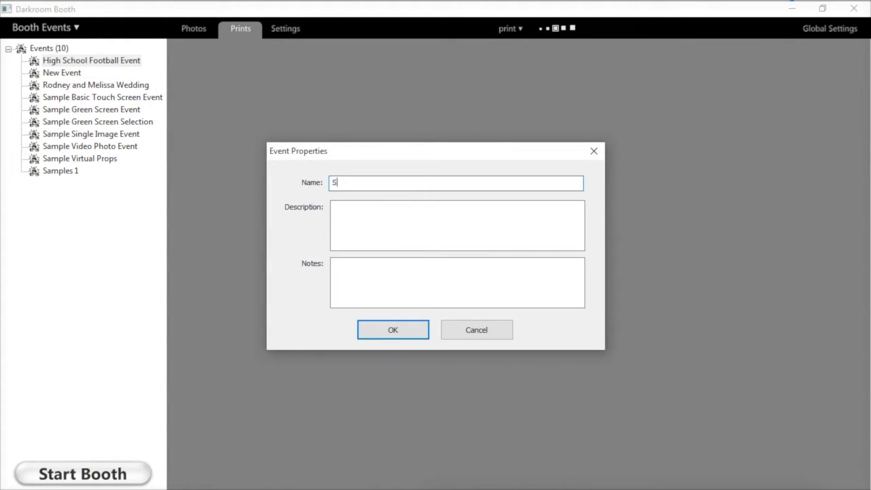
pyautogui.write('amples 2')
pyautogui.press('Return')
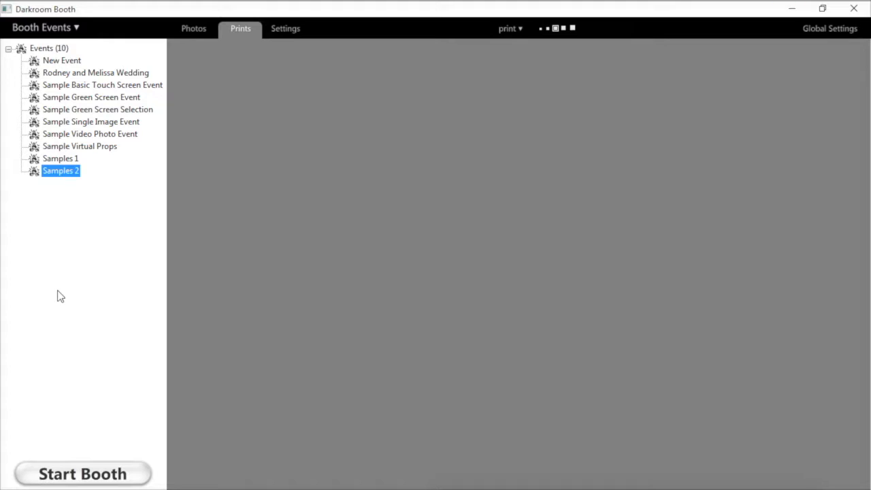
# Remove the wedding event from the catalog without deleting its picture files
pyautogui.click(55, 75)
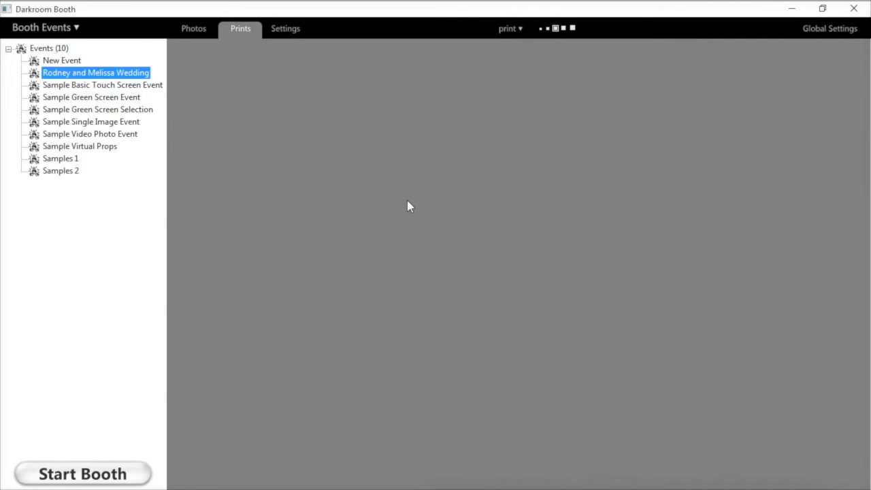
pyautogui.click(55, 27)
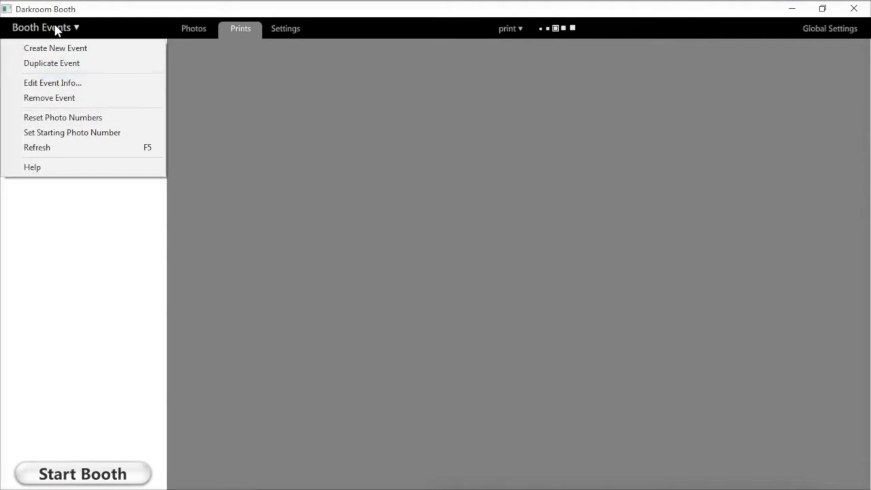
pyautogui.click(44, 99)
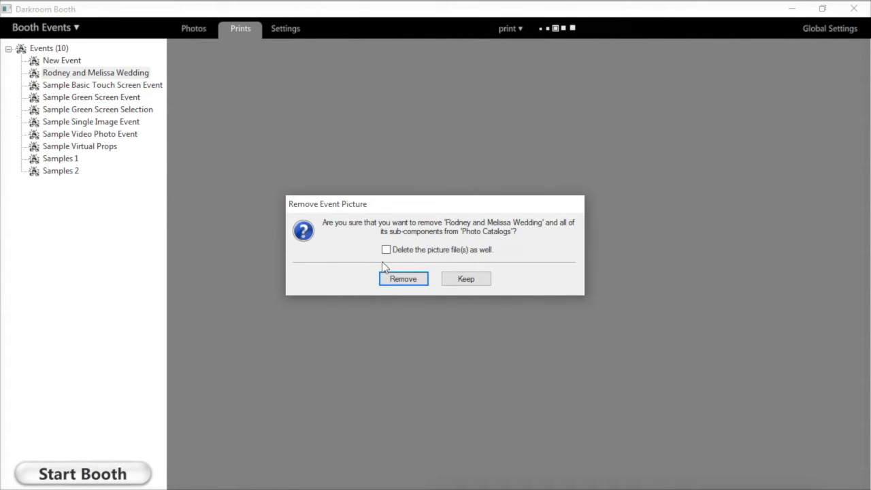
pyautogui.click(414, 280)
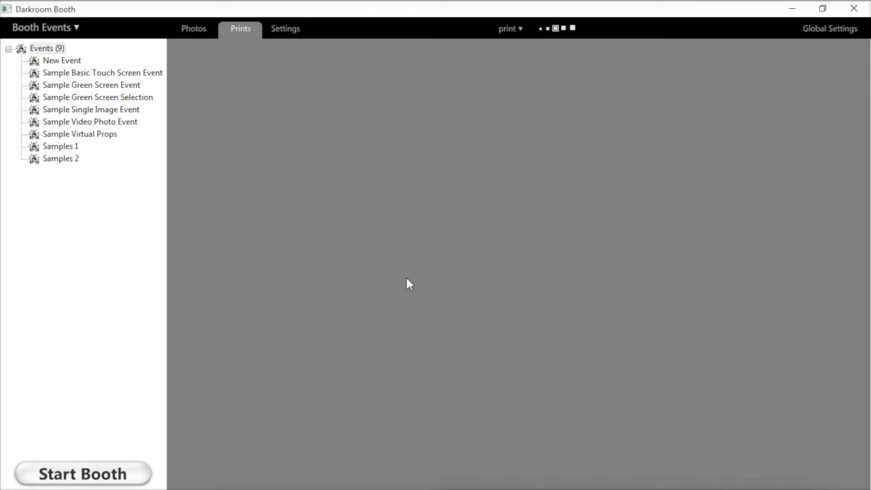
# View the stored prints of the Samples 2 and Samples 1 events
pyautogui.click(64, 158)
pyautogui.click(67, 149)
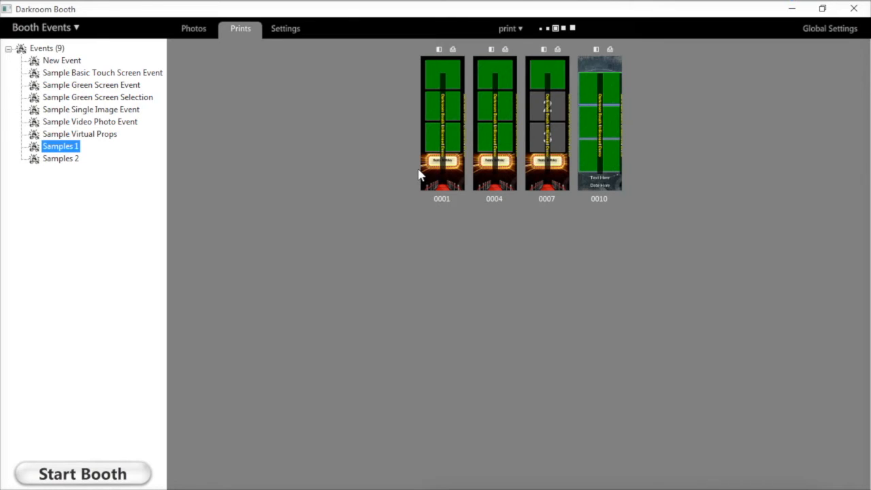
pyautogui.click(58, 160)
pyautogui.click(60, 147)
# Duplicate the New Event and rename the copy as Wedding 1
pyautogui.click(62, 62)
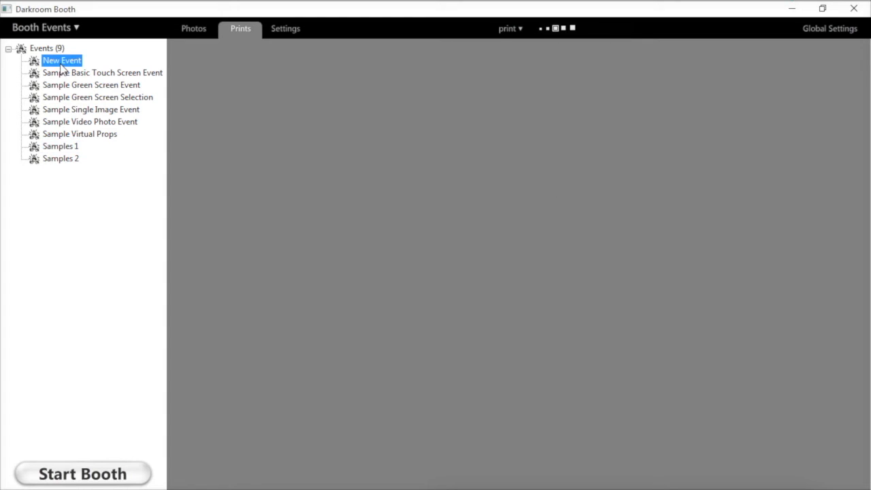
pyautogui.click(72, 28)
pyautogui.click(48, 68)
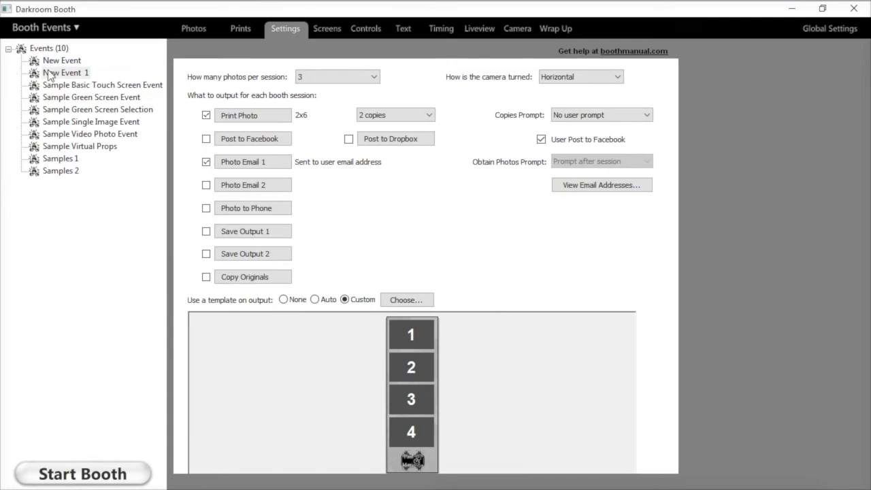
pyautogui.doubleClick(60, 77)
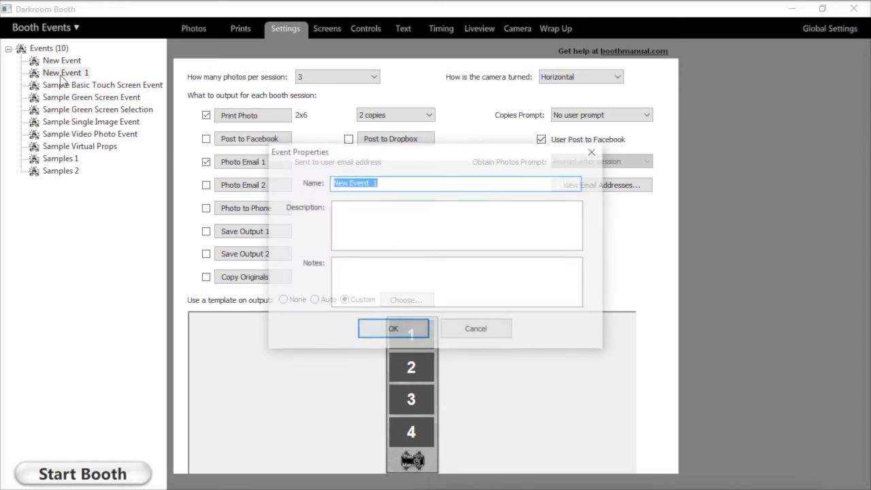
pyautogui.write('Wedding 1')
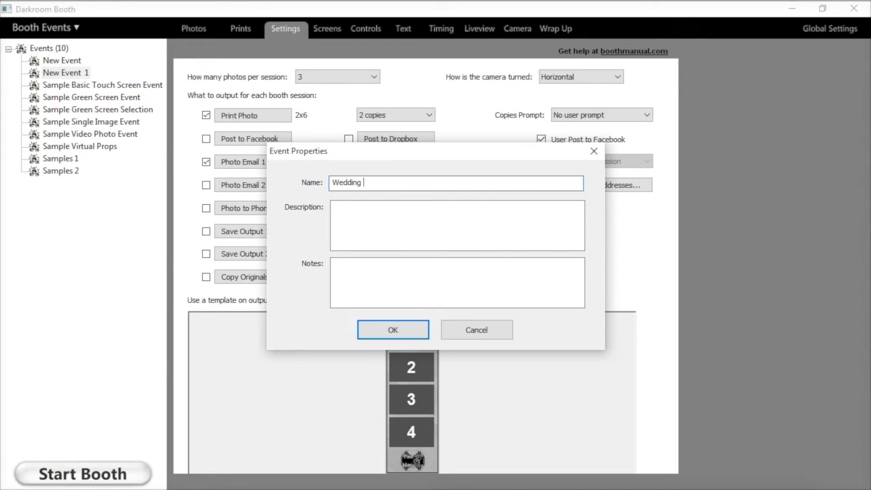
pyautogui.press('Return')
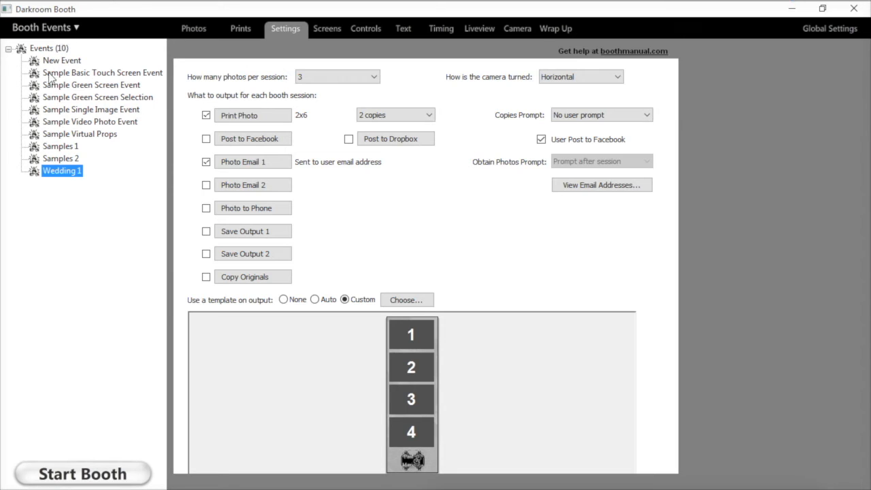
# Duplicate the New Event once more and rename this copy as Wedding 2
pyautogui.click(58, 63)
pyautogui.click(44, 27)
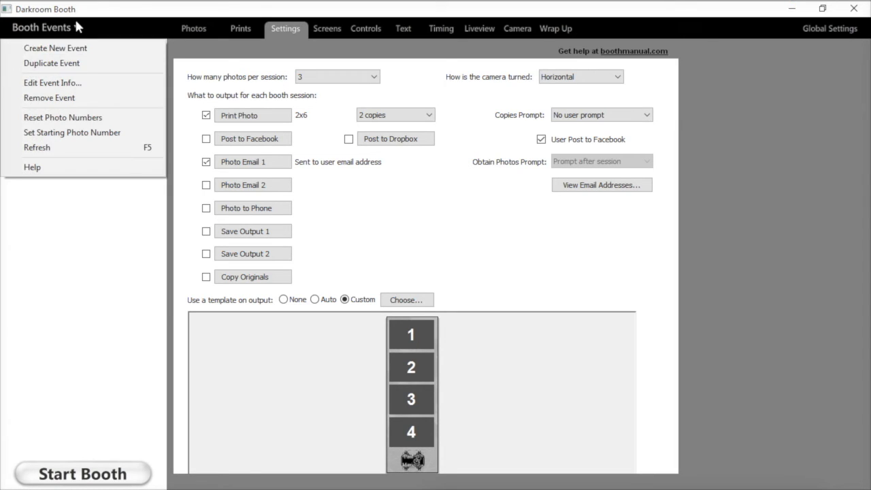
pyautogui.click(70, 61)
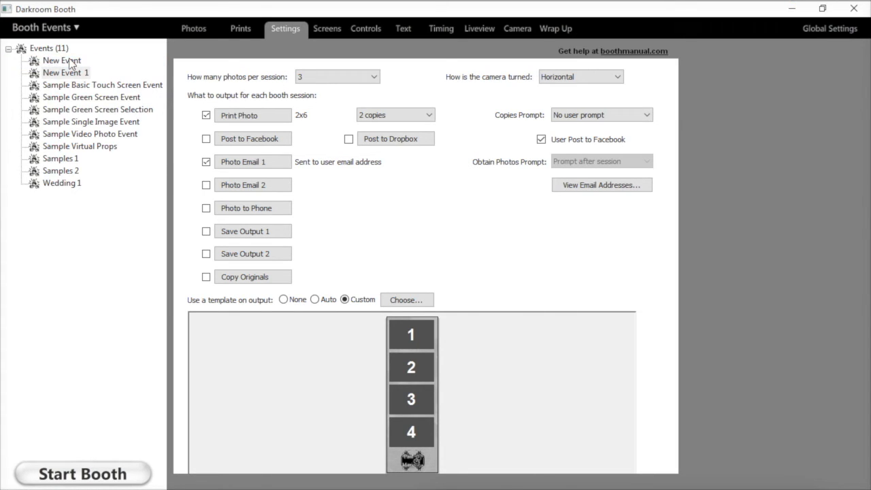
pyautogui.doubleClick(66, 74)
pyautogui.write('We')
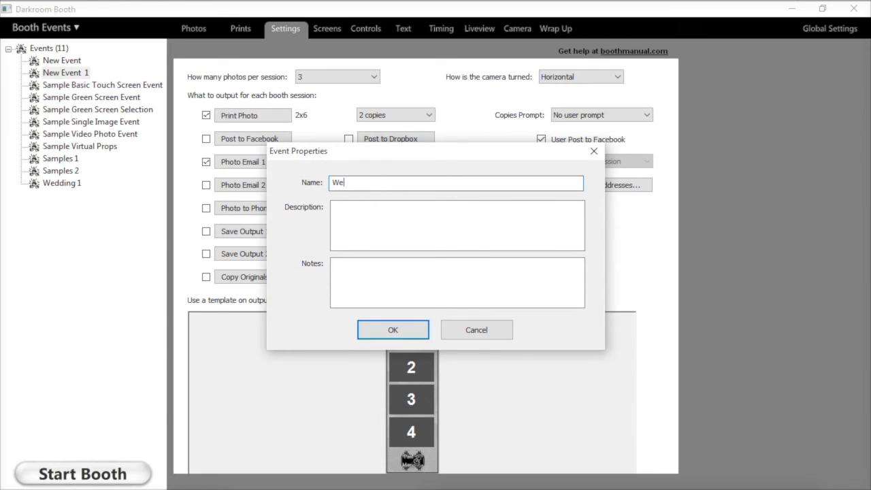
pyautogui.write('dding 1')
pyautogui.press('BackSpace')
pyautogui.write('2')
pyautogui.press('Return')
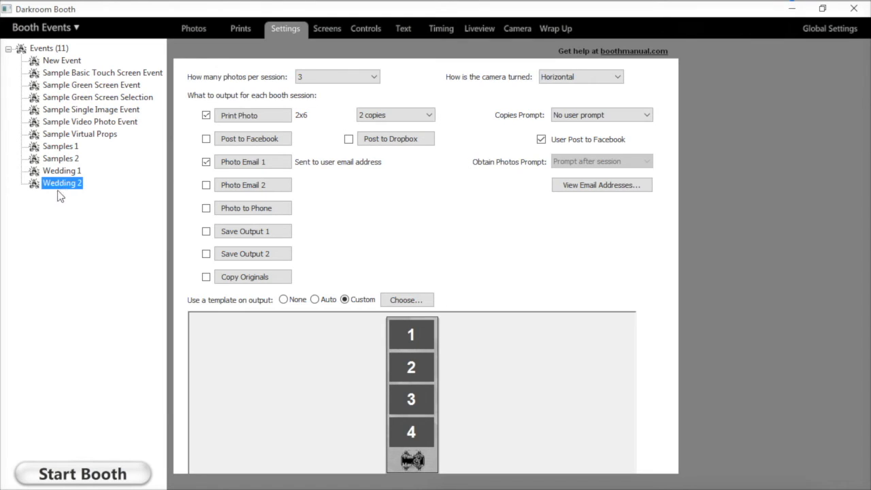
# Review the output settings and print templates of the Wedding 1, Wedding 2 and Samples 1 events
pyautogui.click(59, 173)
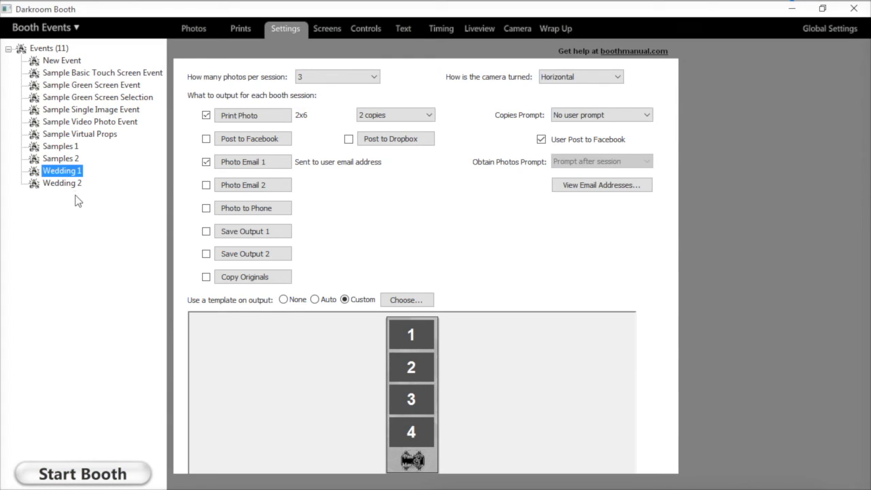
pyautogui.click(61, 184)
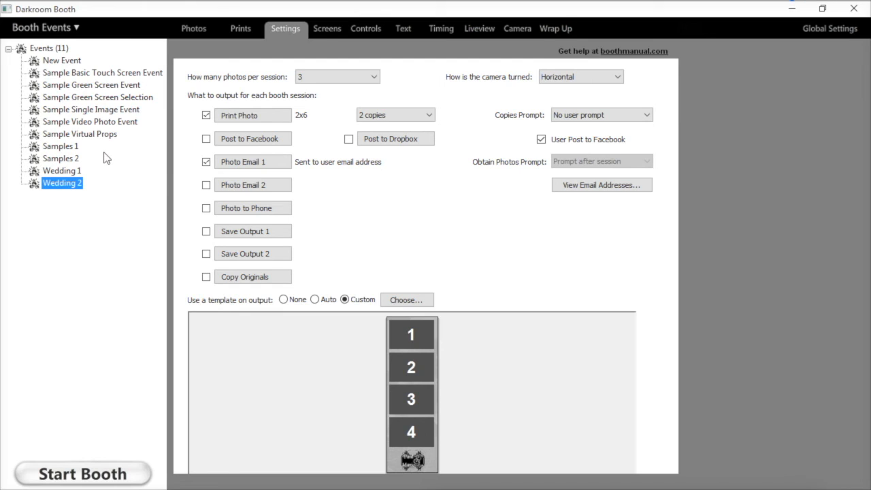
pyautogui.click(62, 150)
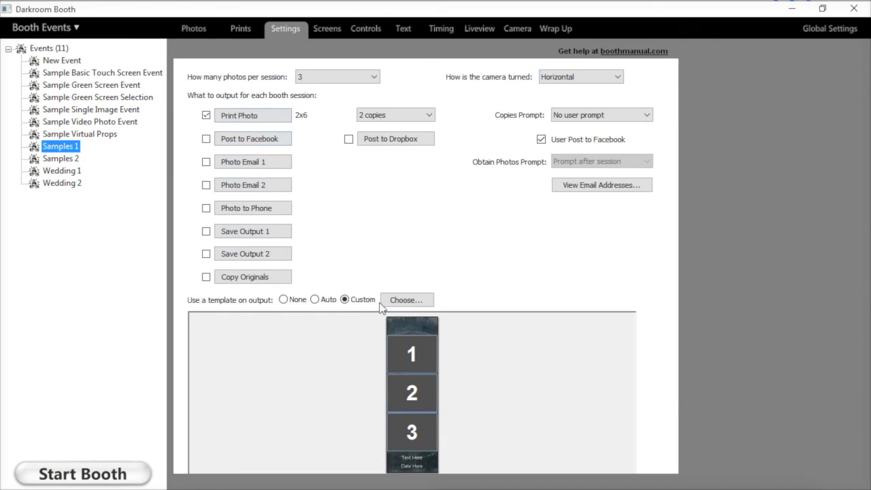